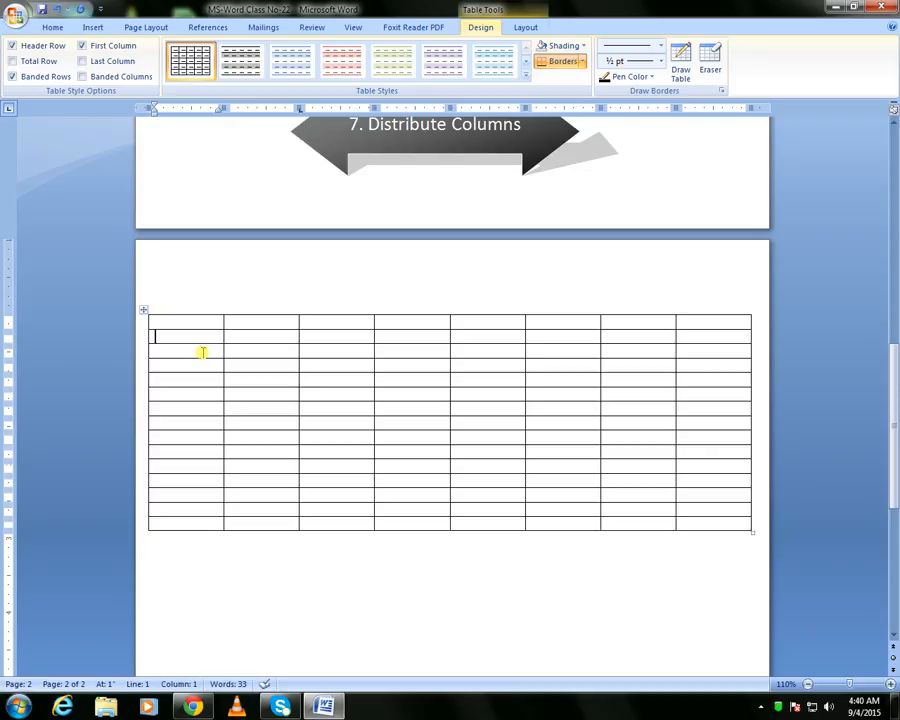
- Merge the four cells spanning the first two rows and first two columns of the table
{"action": "left_click", "coordinate": [192, 326]}
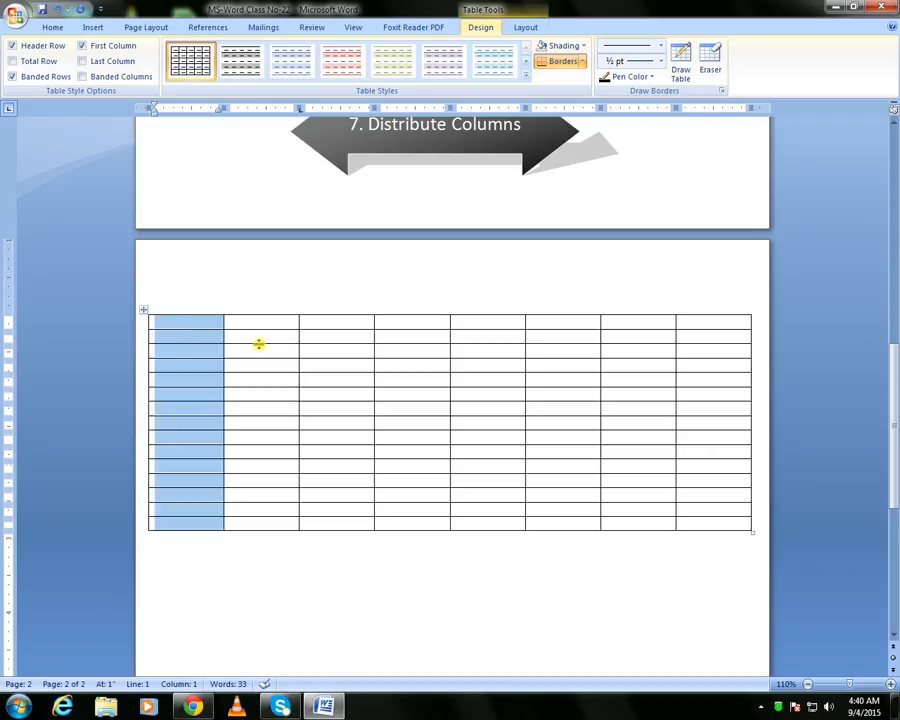
{"action": "left_click", "coordinate": [235, 333]}
{"action": "left_click_drag", "start_coordinate": [187, 325], "coordinate": [246, 343]}
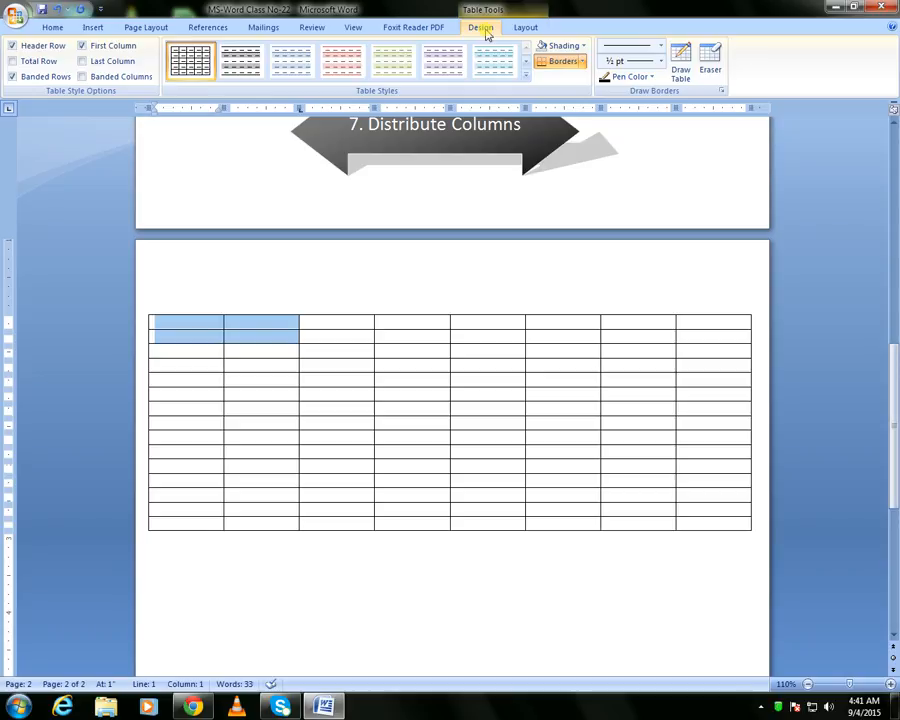
{"action": "left_click", "coordinate": [525, 27]}
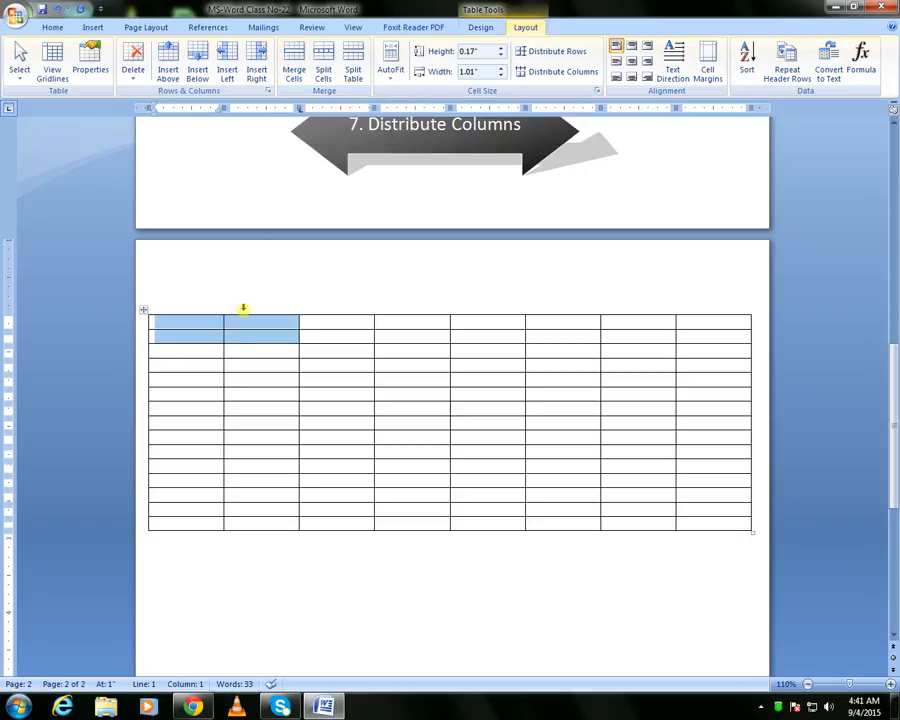
{"action": "left_click", "coordinate": [296, 64]}
{"action": "left_click", "coordinate": [292, 302]}
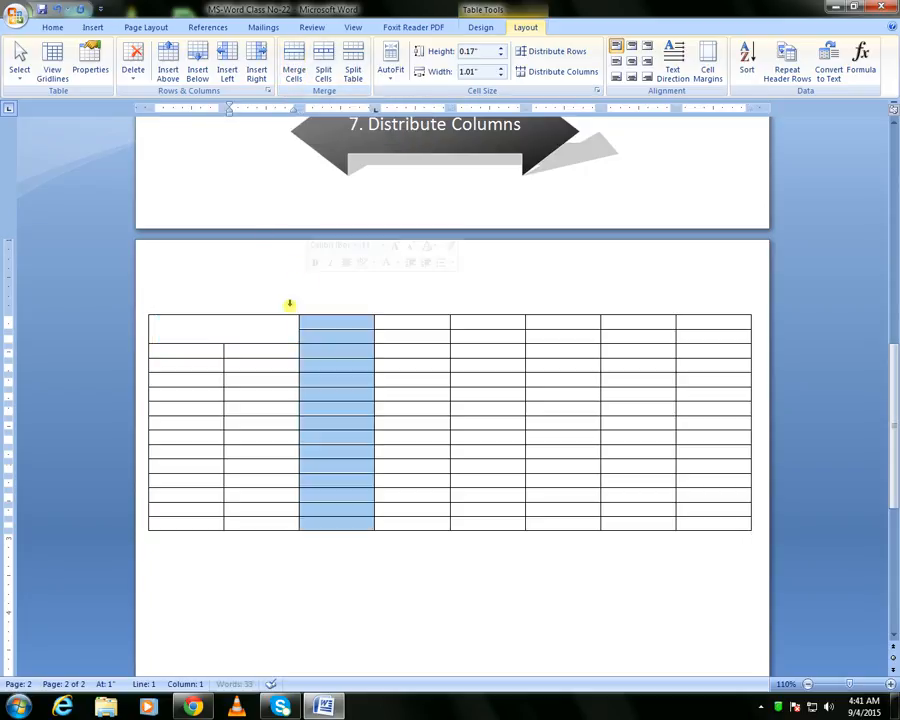
{"action": "left_click", "coordinate": [228, 327]}
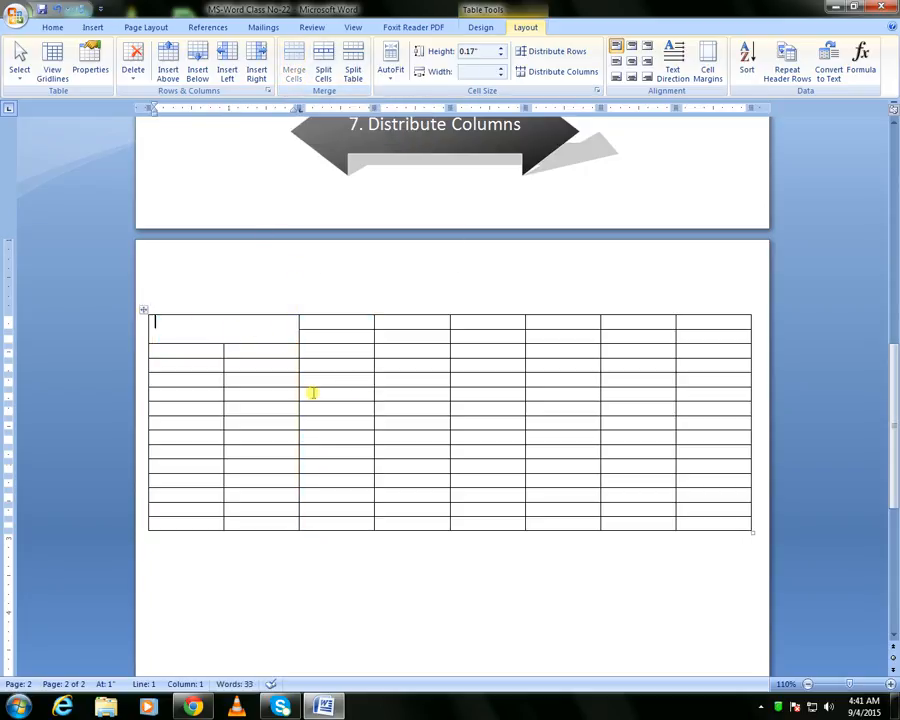
- Merge the six cells in rows 6 to 8 of the fourth and fifth columns into one cell
{"action": "left_click_drag", "start_coordinate": [435, 395], "coordinate": [460, 421]}
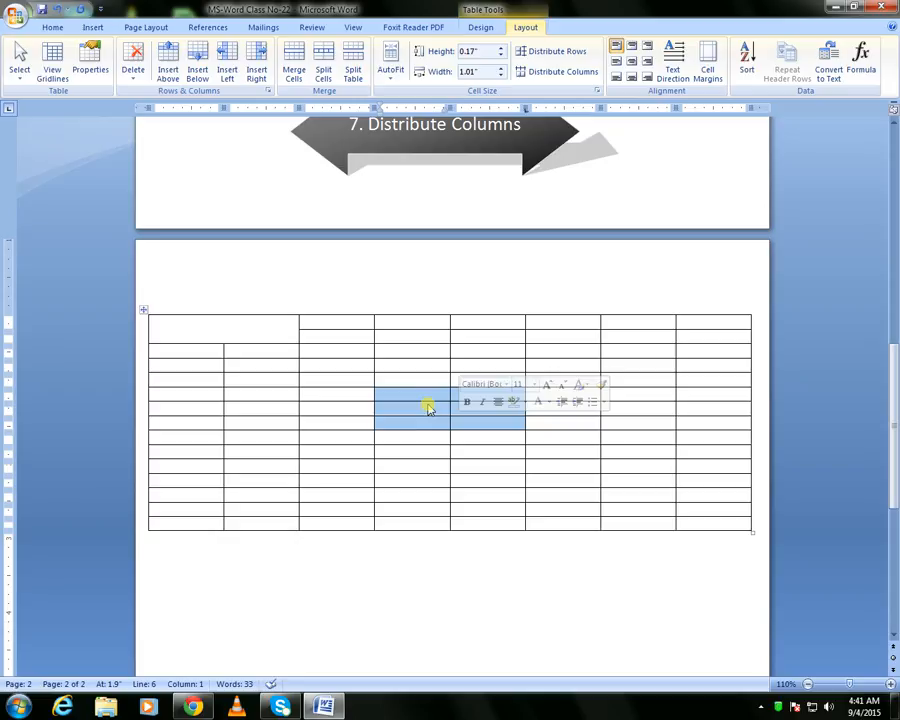
{"action": "right_click", "coordinate": [430, 407]}
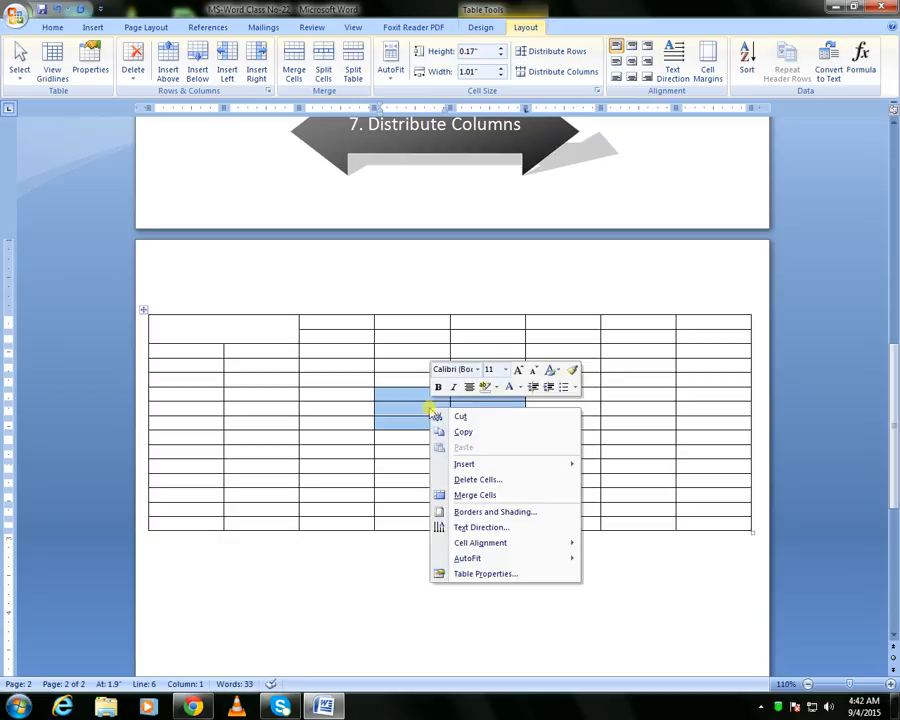
{"action": "left_click", "coordinate": [476, 495]}
{"action": "left_click", "coordinate": [562, 406]}
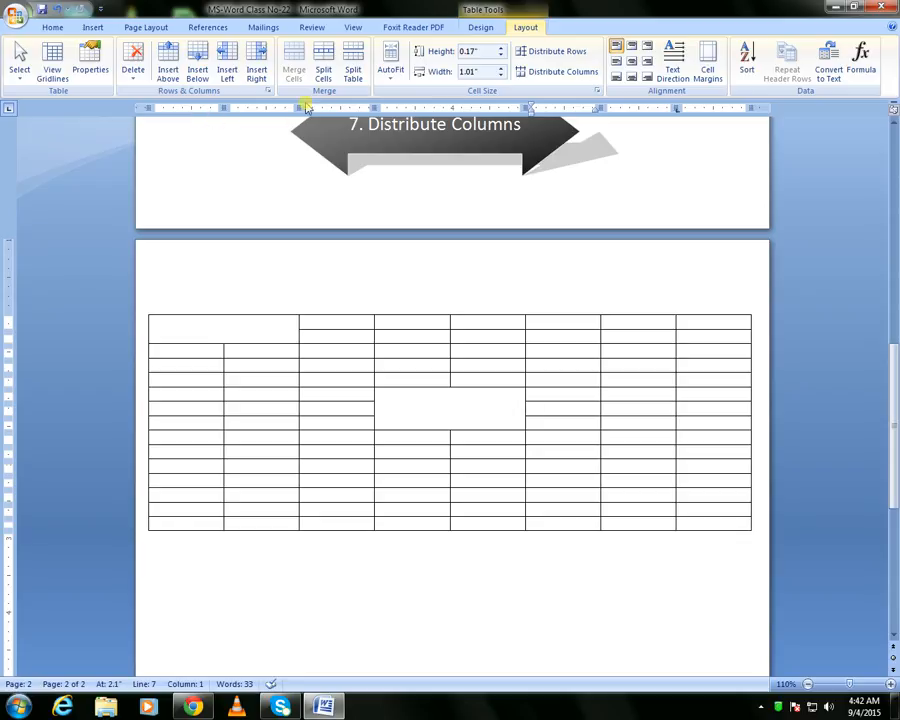
- Undo both cell merges in the table
{"action": "key", "text": "ctrl+z"}
{"action": "key", "text": "ctrl+z"}
{"action": "key", "text": "ctrl+z"}
{"action": "left_click", "coordinate": [408, 388]}
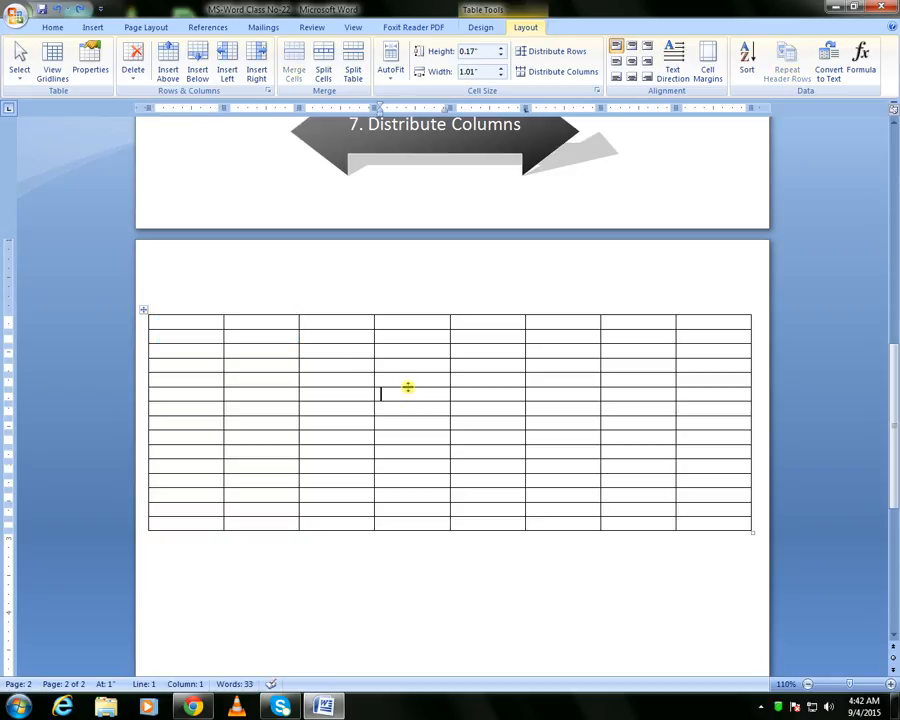
- Split the cell in the second row, third column into 2 columns and 1 row
{"action": "left_click", "coordinate": [341, 336]}
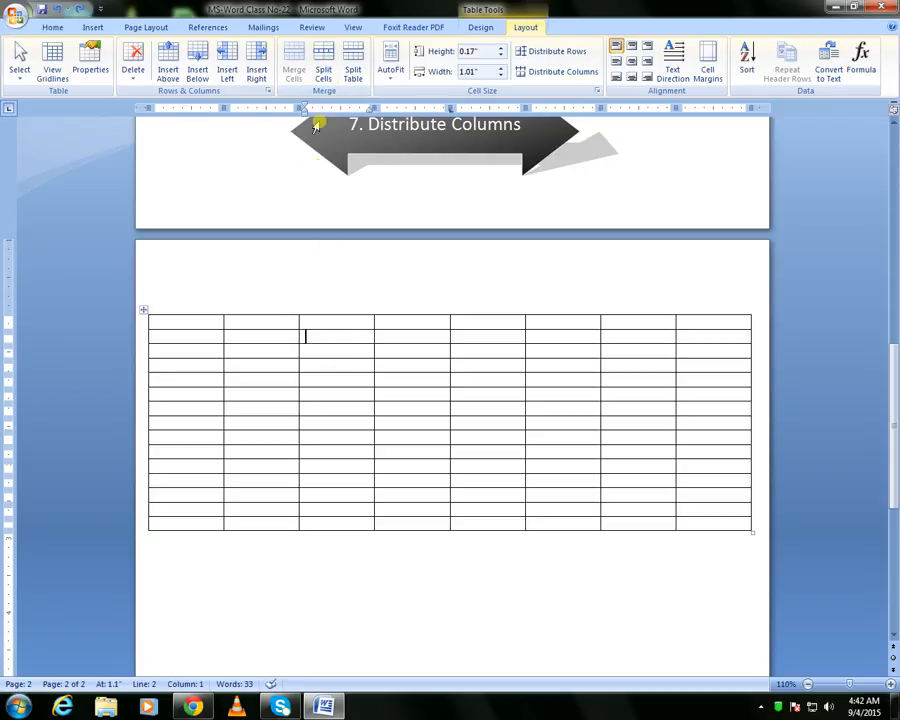
{"action": "left_click", "coordinate": [327, 68]}
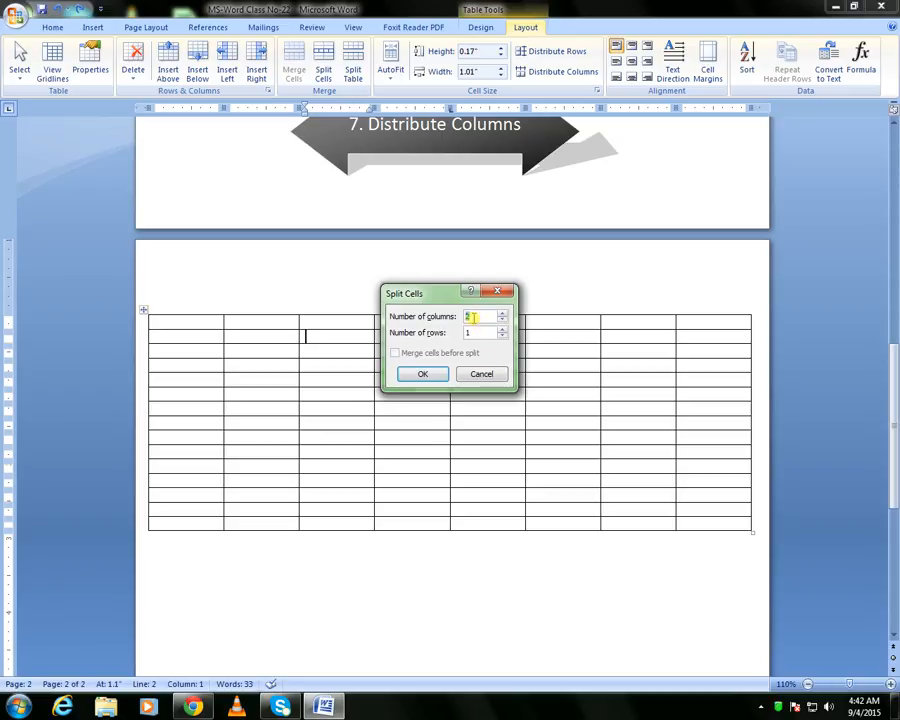
{"action": "left_click", "coordinate": [423, 376]}
{"action": "left_click", "coordinate": [422, 340]}
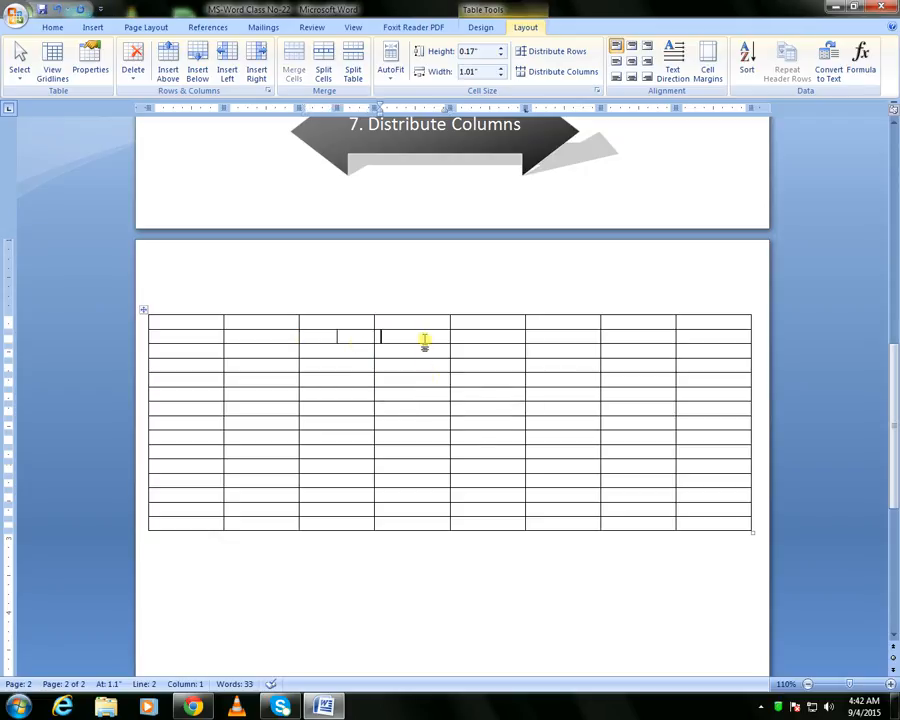
- Split the cell in the fourth row, third column into 3 columns and 1 row
{"action": "left_click", "coordinate": [340, 366]}
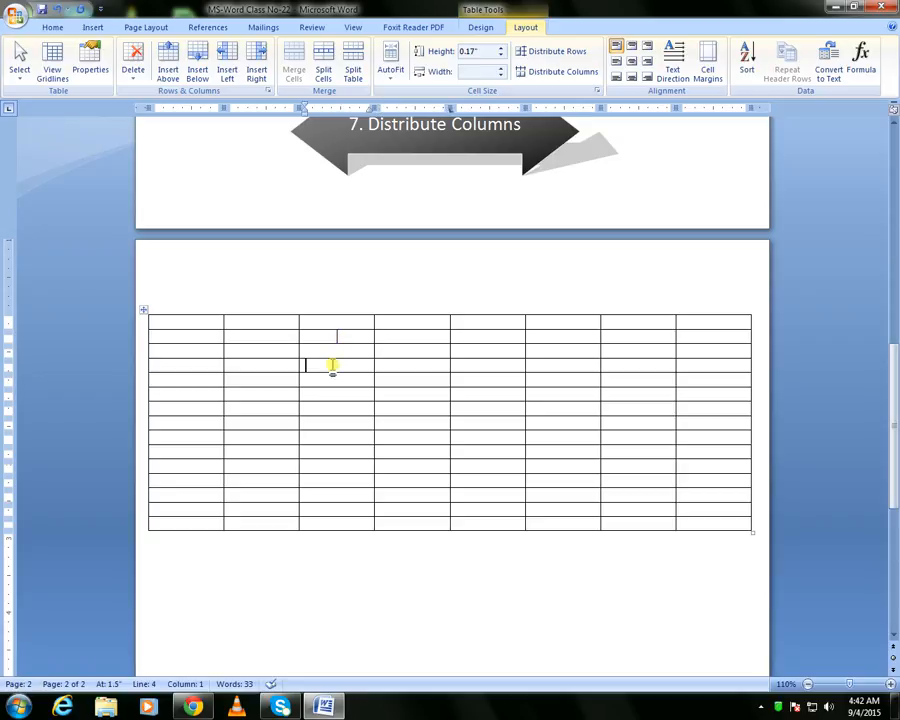
{"action": "left_click", "coordinate": [323, 68]}
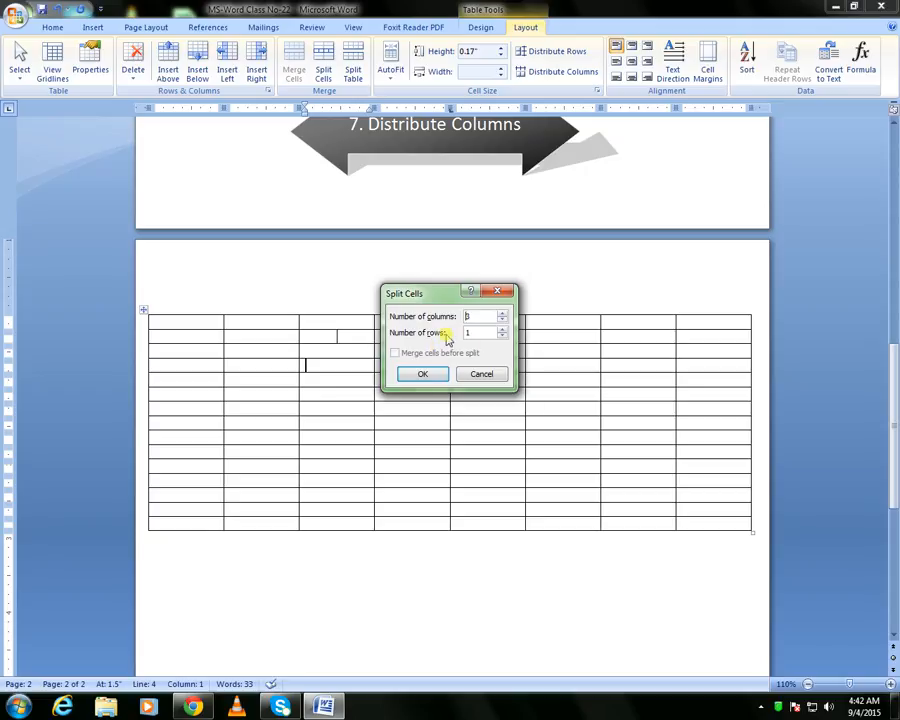
{"action": "left_click", "coordinate": [414, 373]}
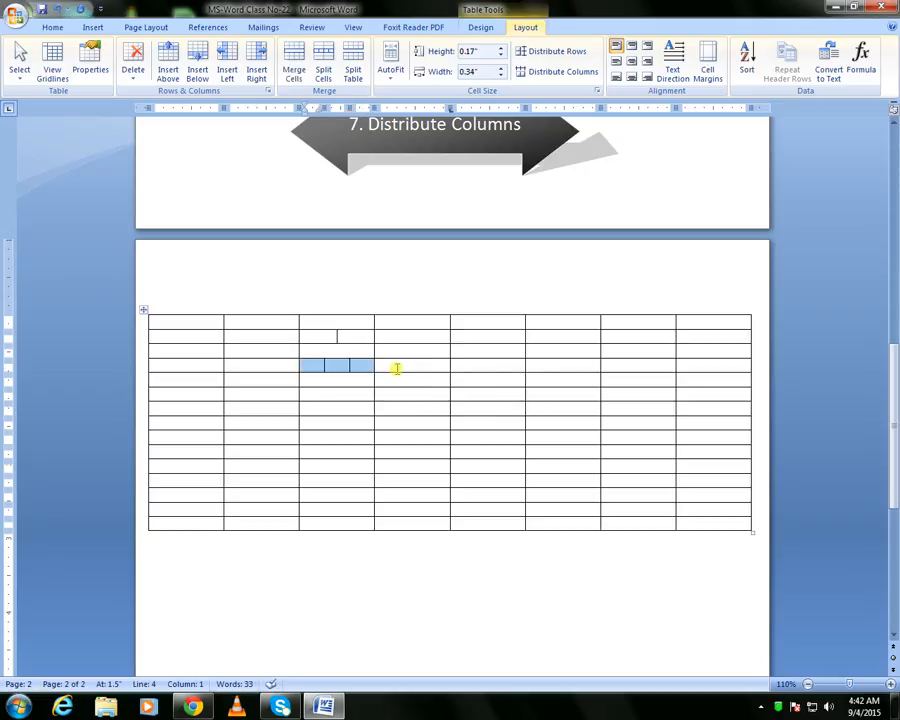
{"action": "left_click", "coordinate": [397, 369]}
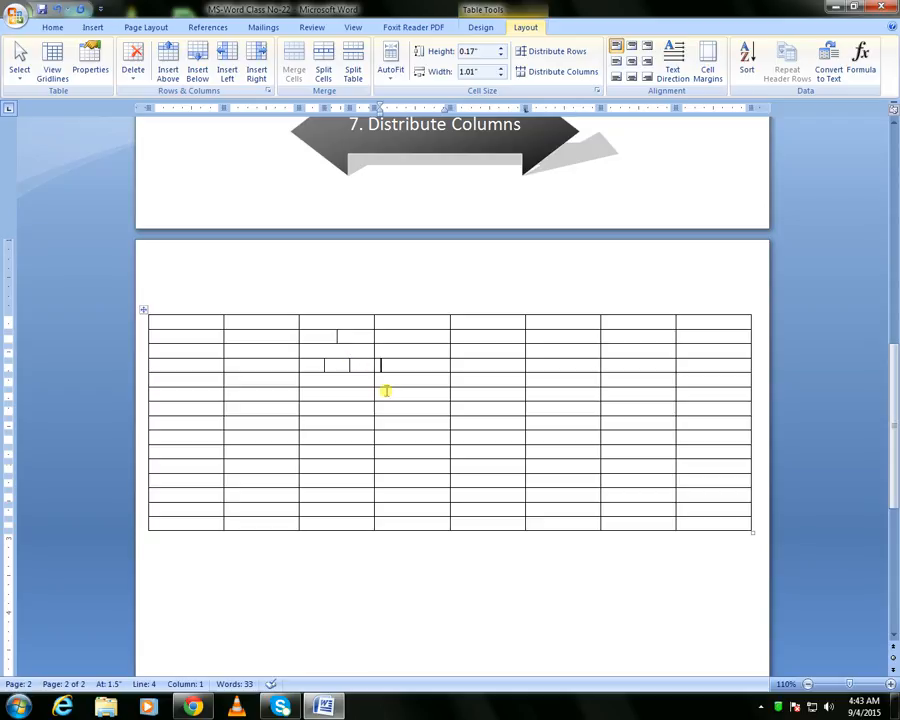
- Undo both cell splits in the third column
{"action": "key", "text": "ctrl+z"}
{"action": "key", "text": "ctrl+z"}
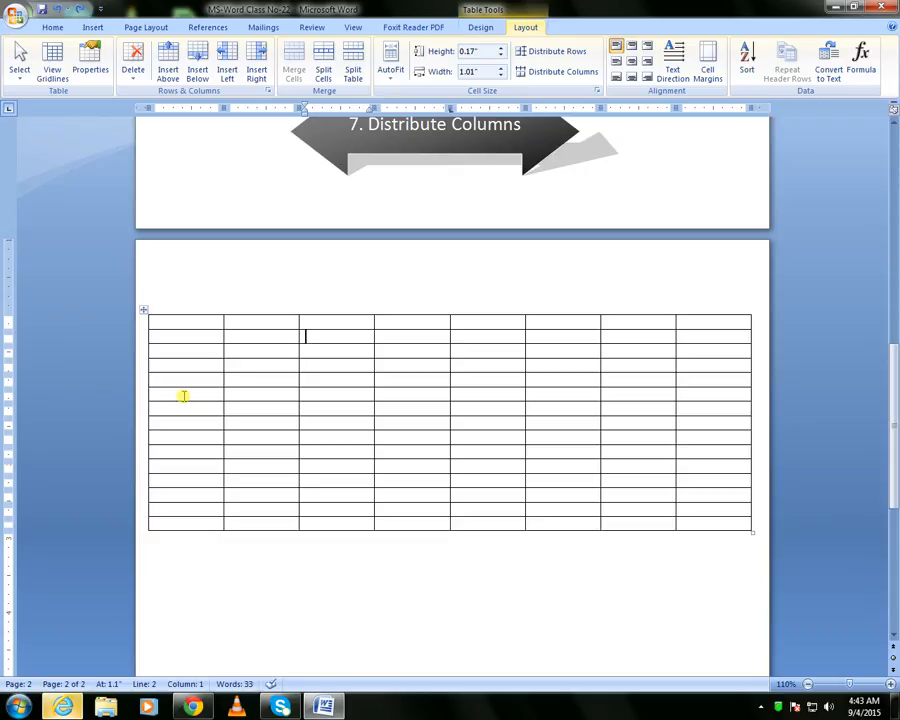
- Close the Internet Explorer window covering the document
{"action": "mouse_move", "coordinate": [105, 707]}
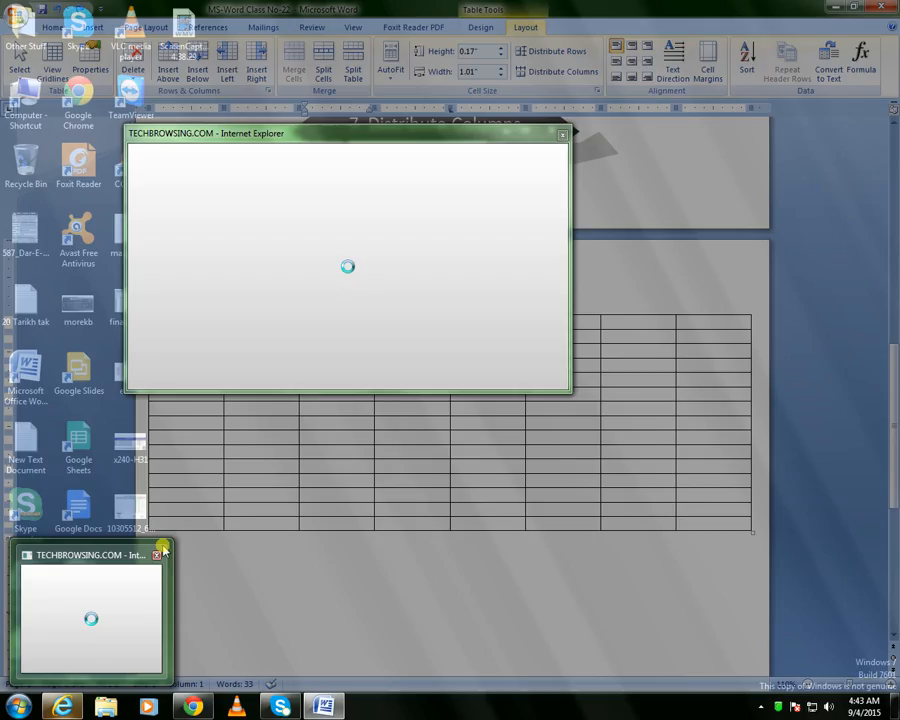
{"action": "left_click", "coordinate": [162, 550]}
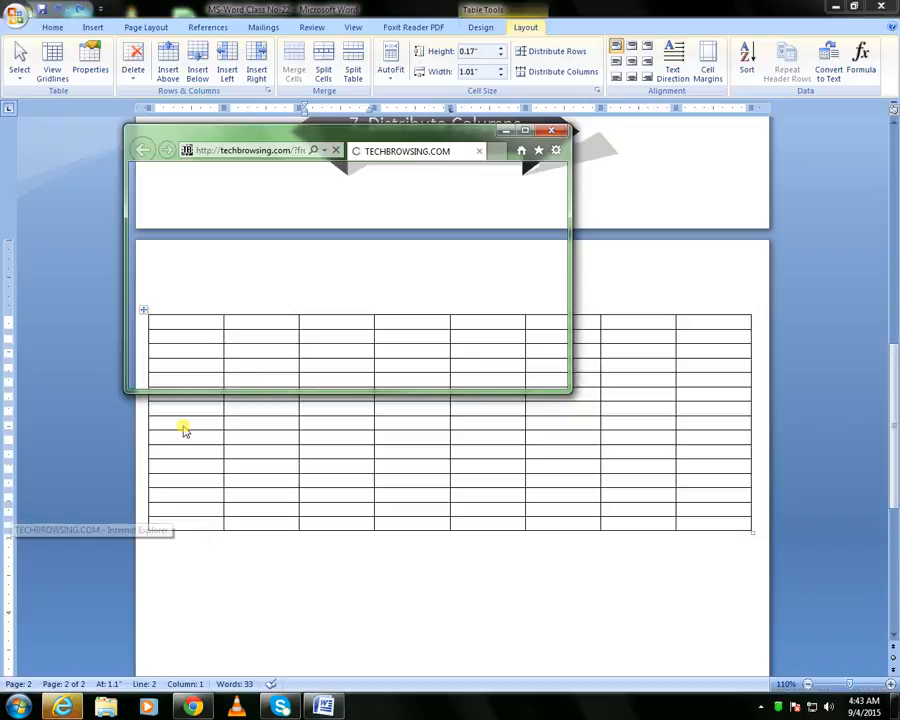
{"action": "left_click", "coordinate": [481, 153]}
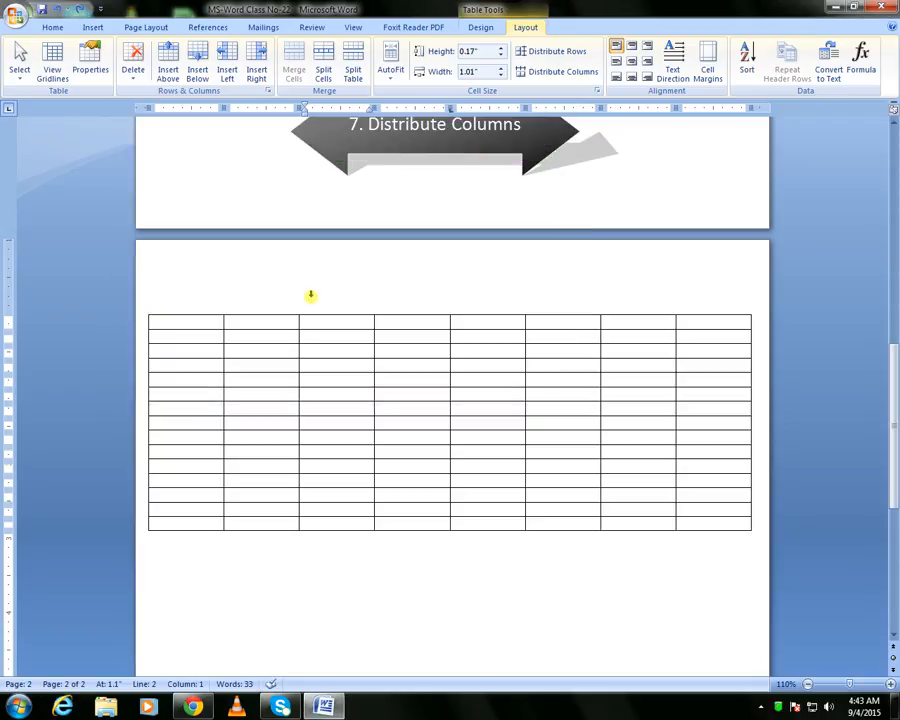
- Split the table into two at its seventh row and add two blank lines between the parts
{"action": "left_click", "coordinate": [172, 410]}
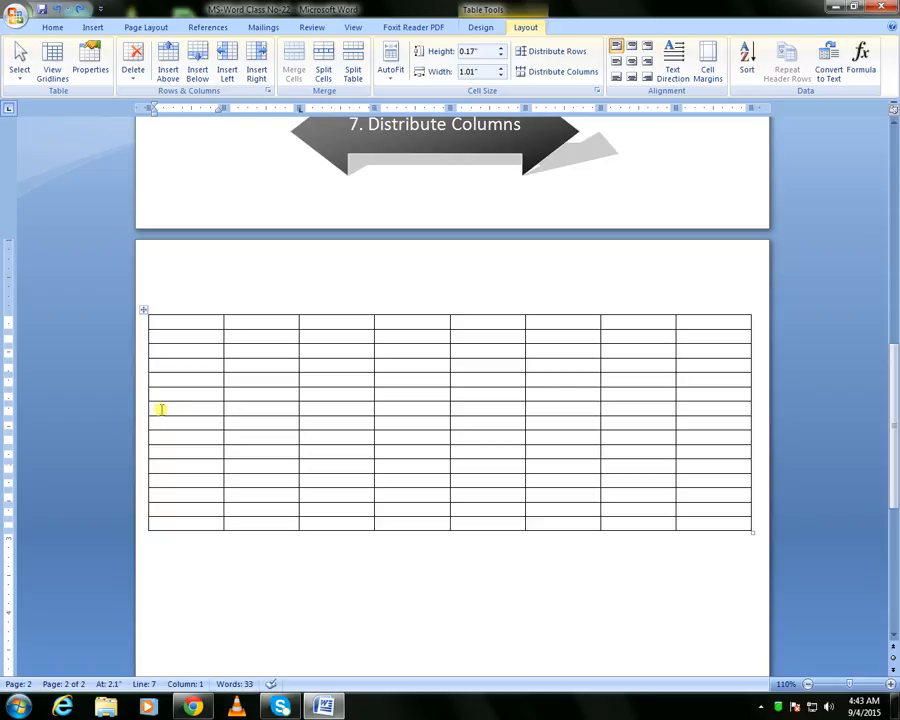
{"action": "left_click", "coordinate": [355, 68]}
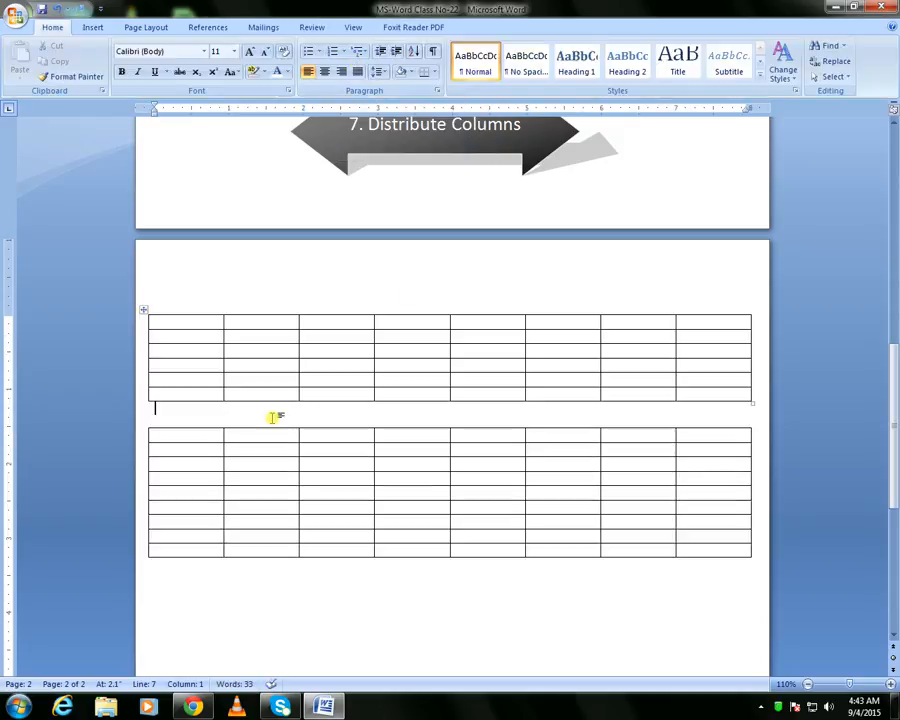
{"action": "key", "text": "Return"}
{"action": "key", "text": "Return"}
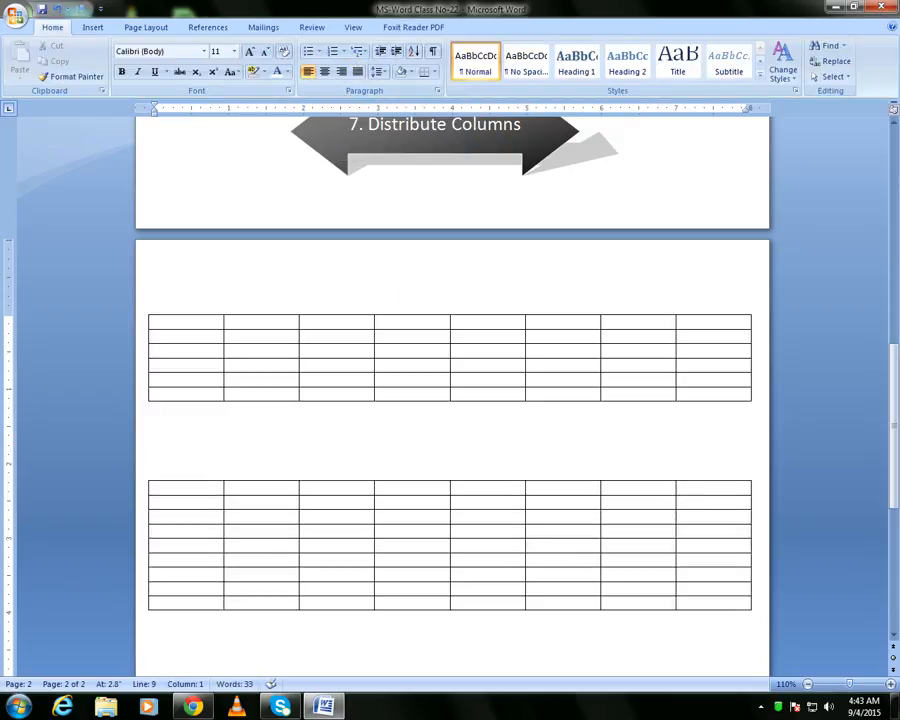
- Delete the blank lines between the two tables to rejoin them into one
{"action": "left_click", "coordinate": [177, 405]}
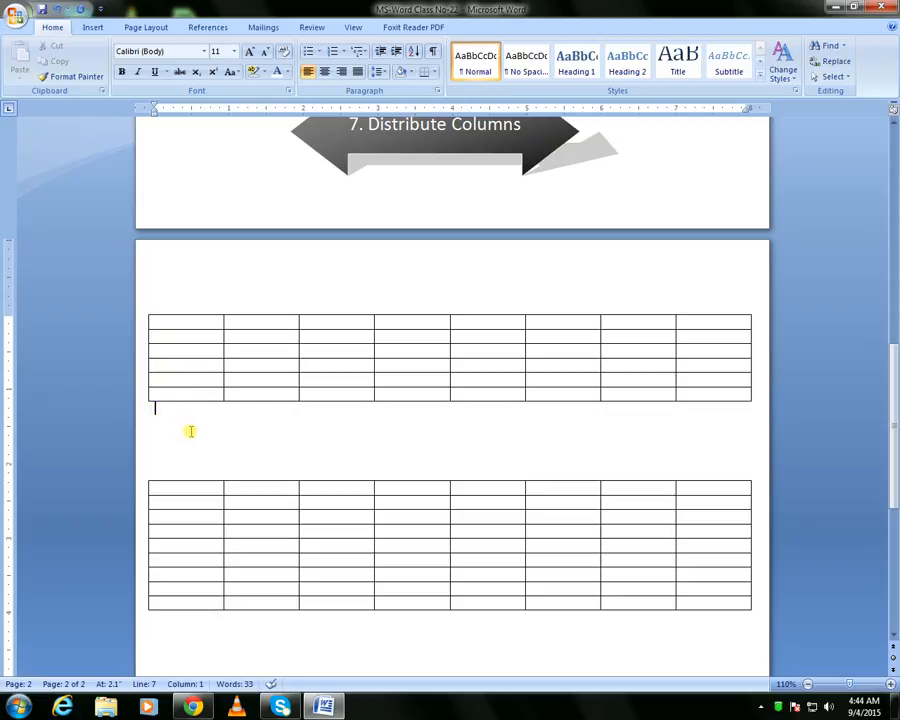
{"action": "key", "text": "Delete"}
{"action": "key", "text": "Delete"}
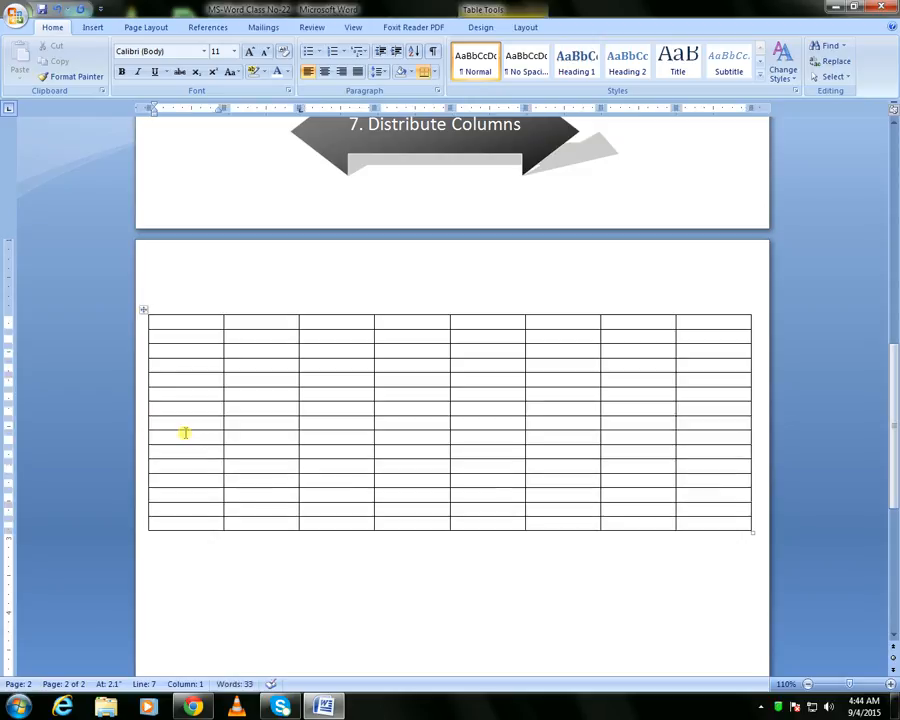
- Increase the height of the table's third row to 1.1"
{"action": "left_click", "coordinate": [268, 407]}
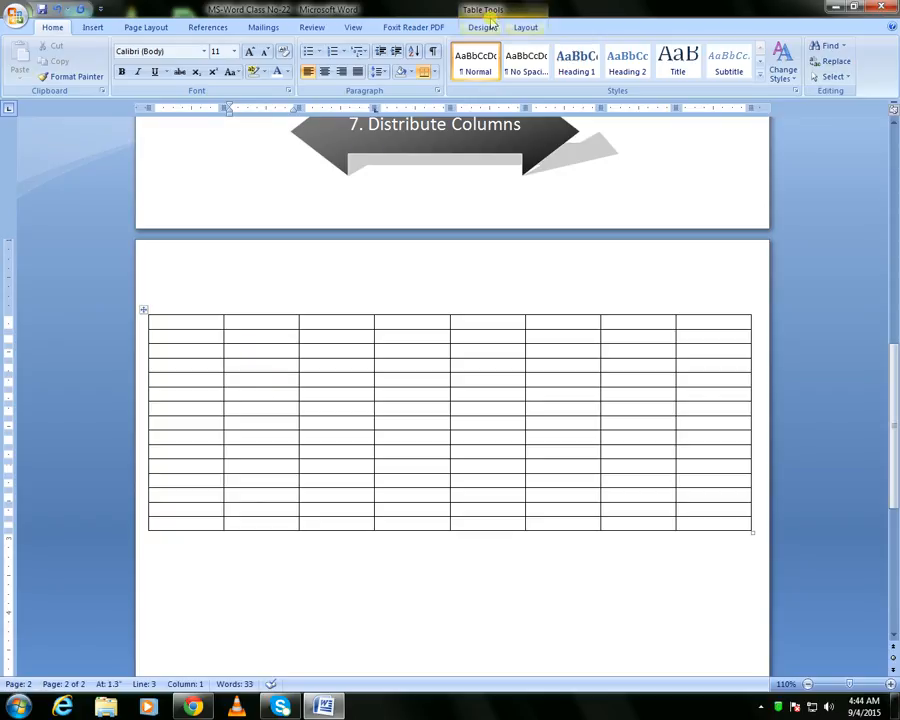
{"action": "left_click", "coordinate": [527, 29]}
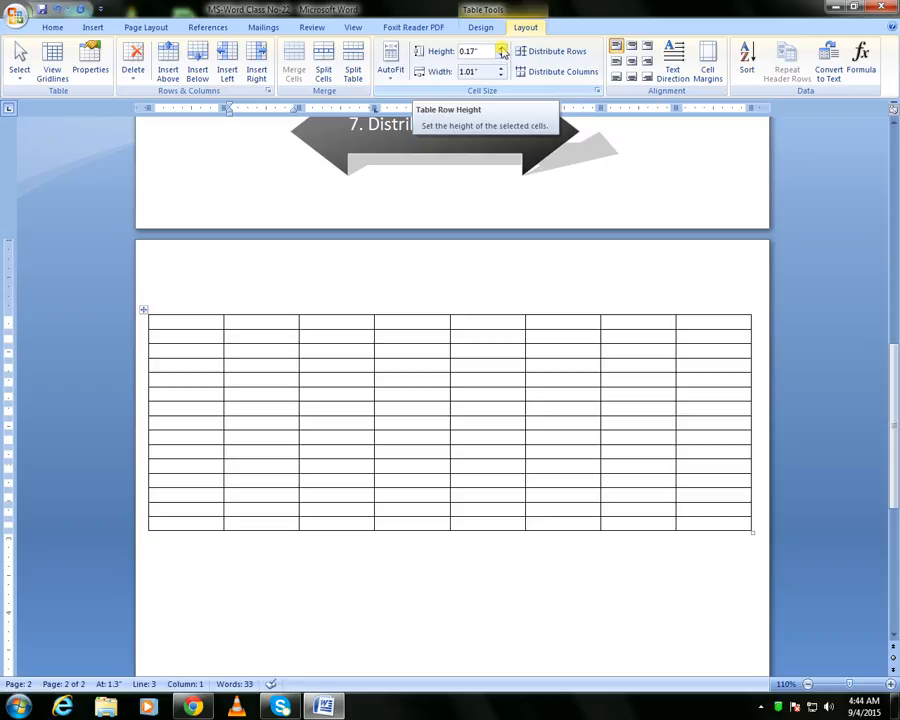
{"action": "left_click", "coordinate": [503, 48]}
{"action": "left_click", "coordinate": [503, 48]}
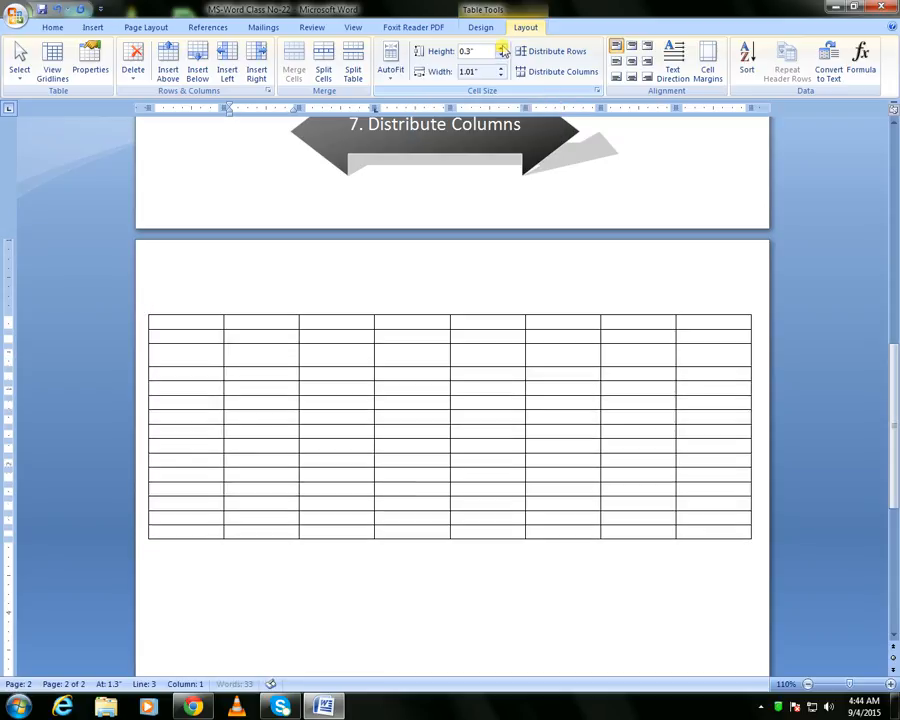
{"action": "left_click", "coordinate": [503, 48]}
{"action": "left_click", "coordinate": [503, 48]}
{"action": "left_click", "coordinate": [503, 48]}
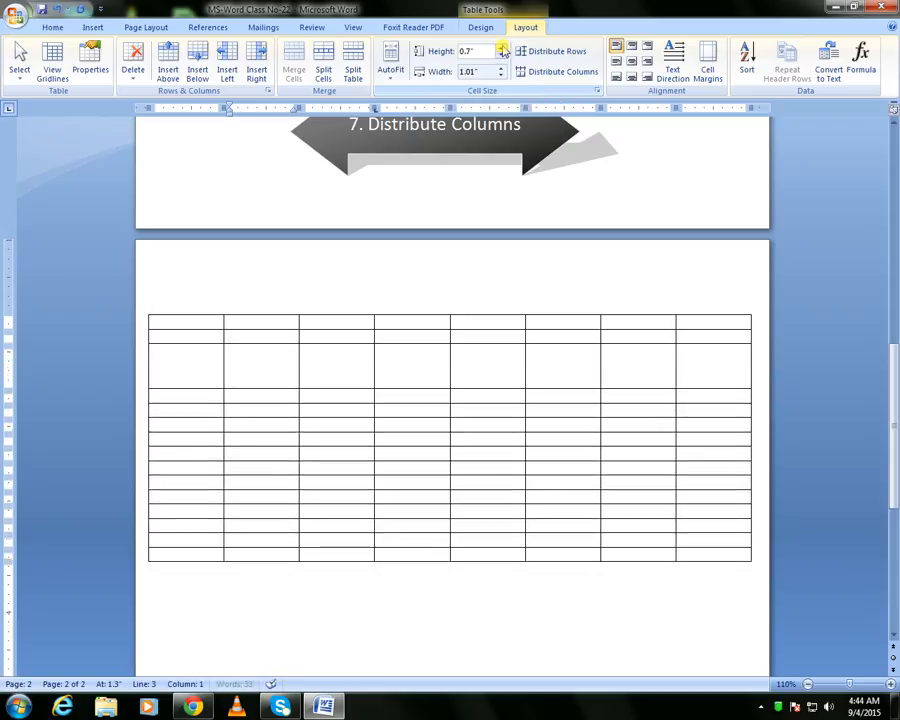
{"action": "left_click", "coordinate": [503, 48]}
{"action": "left_click", "coordinate": [502, 47]}
{"action": "left_click", "coordinate": [503, 48]}
{"action": "left_click", "coordinate": [503, 48]}
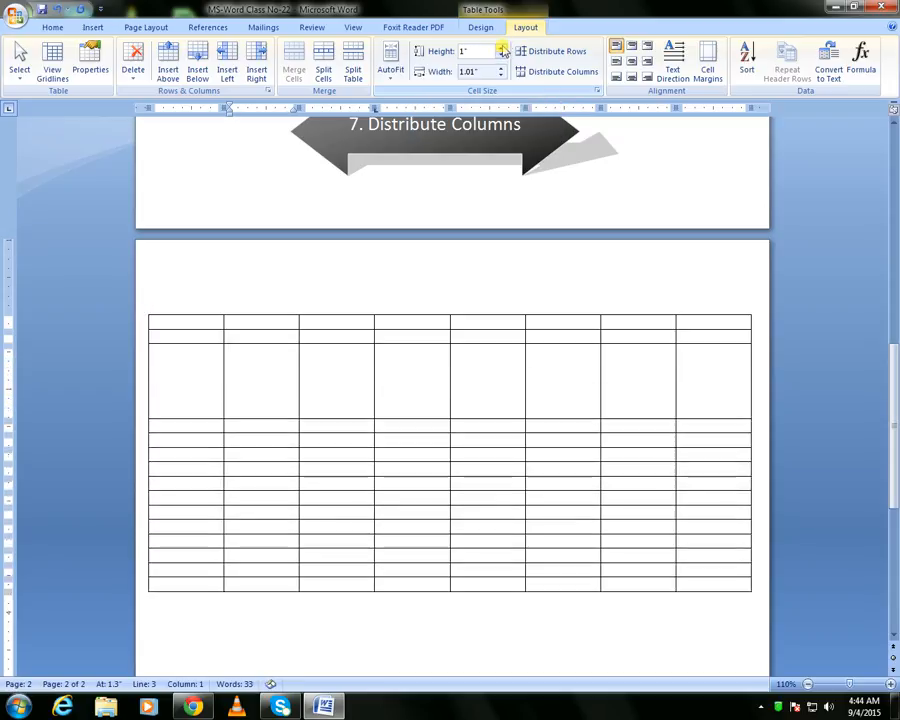
{"action": "left_click", "coordinate": [503, 48]}
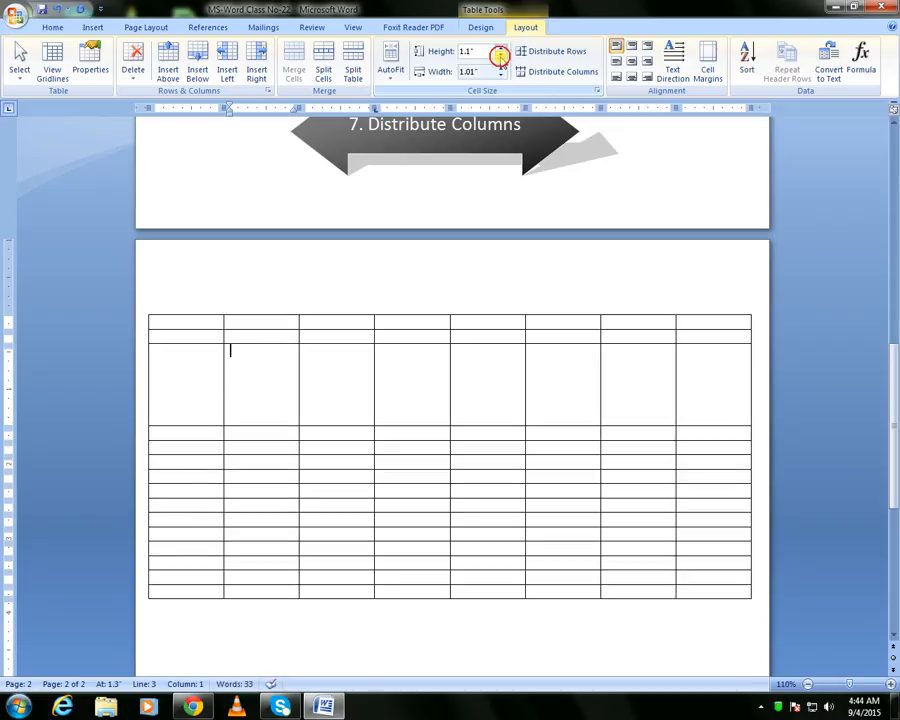
- Reduce the height of the table's third row to 0.3"
{"action": "left_click", "coordinate": [501, 58]}
{"action": "left_click", "coordinate": [501, 58]}
{"action": "left_click", "coordinate": [501, 58]}
{"action": "left_click", "coordinate": [501, 58]}
{"action": "left_click", "coordinate": [501, 58]}
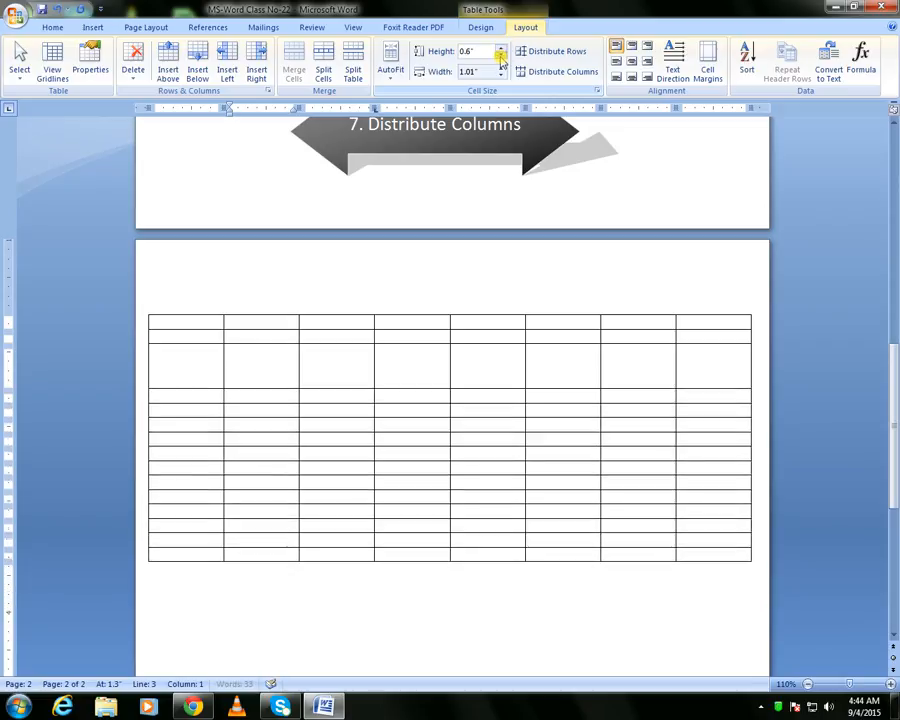
{"action": "left_click", "coordinate": [501, 58]}
{"action": "left_click", "coordinate": [501, 58]}
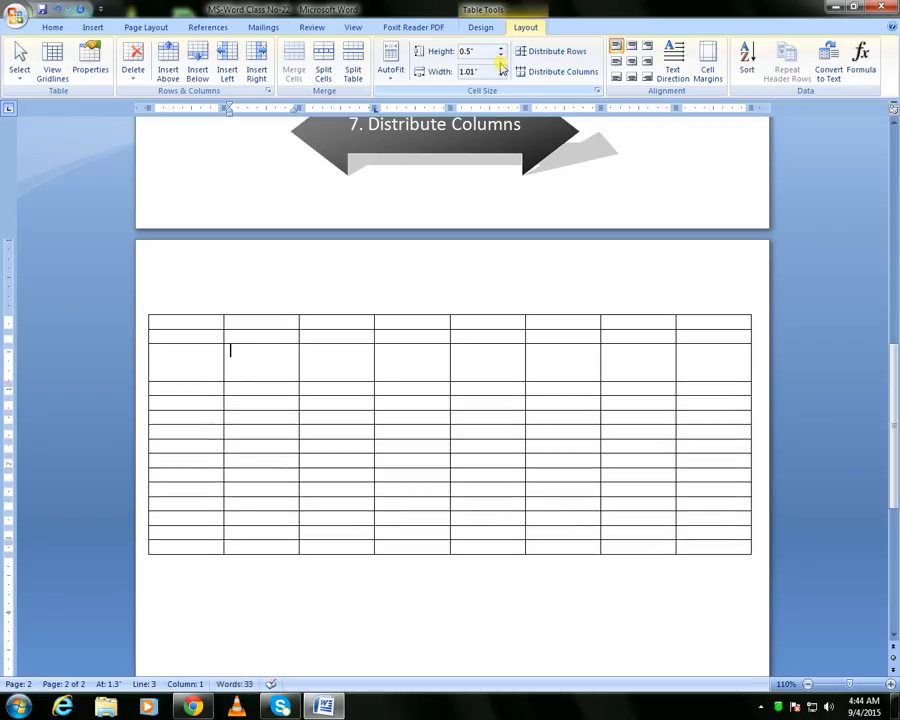
{"action": "left_click", "coordinate": [501, 58]}
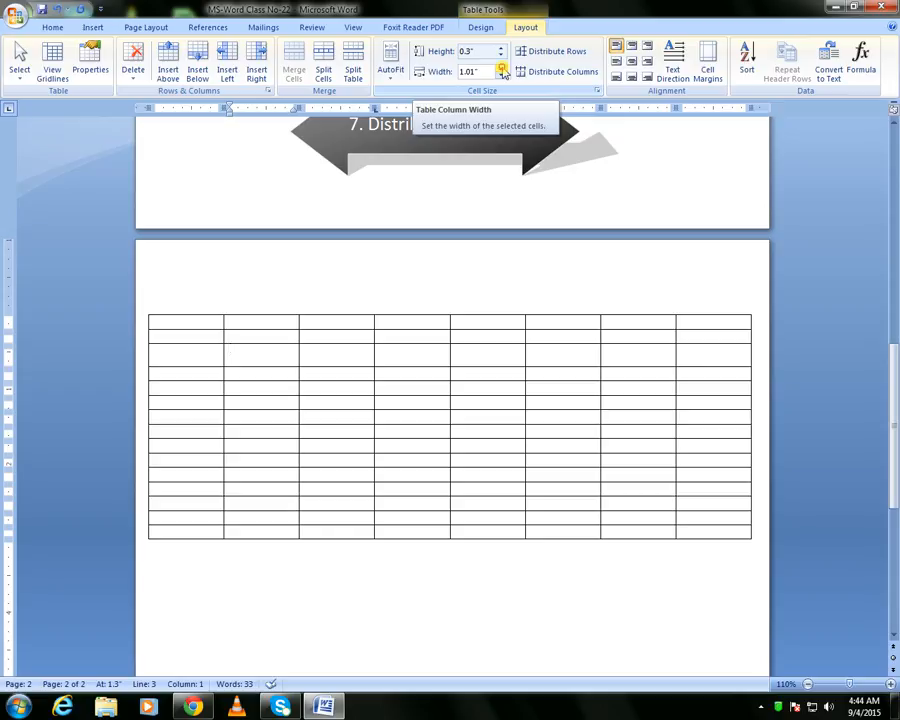
- Increase the width of the table's second column to 1.6"
{"action": "left_click", "coordinate": [502, 68]}
{"action": "left_click", "coordinate": [502, 68]}
{"action": "left_click", "coordinate": [502, 68]}
{"action": "left_click", "coordinate": [502, 68]}
{"action": "left_click", "coordinate": [502, 68]}
{"action": "left_click", "coordinate": [502, 68]}
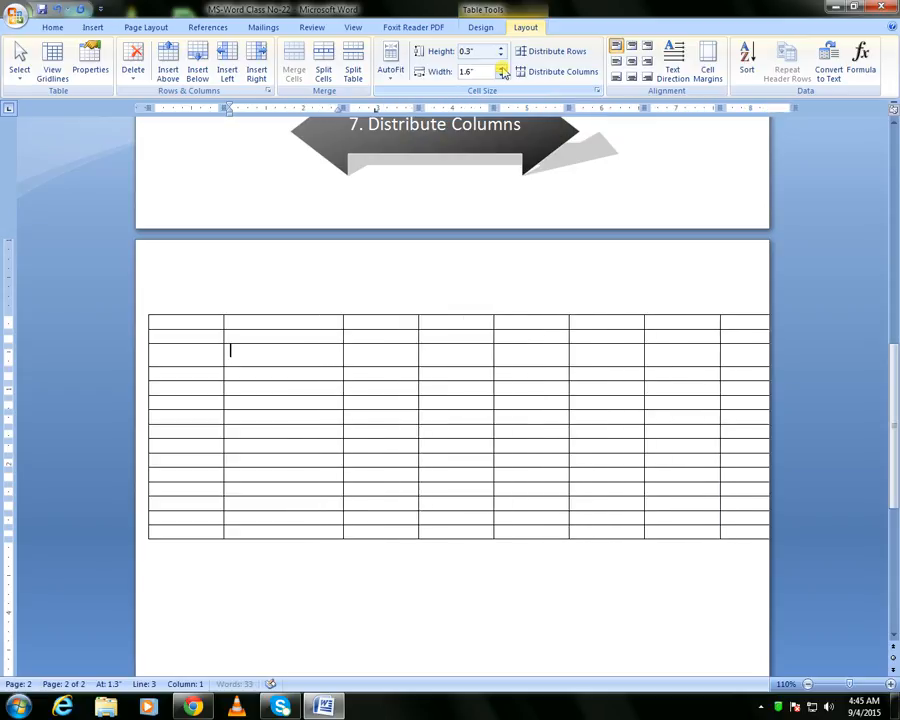
- Reduce the width of the table's second column to 1"
{"action": "left_click", "coordinate": [502, 68]}
{"action": "left_click", "coordinate": [502, 76]}
{"action": "left_click", "coordinate": [502, 76]}
{"action": "left_click", "coordinate": [503, 77]}
{"action": "left_click", "coordinate": [503, 77]}
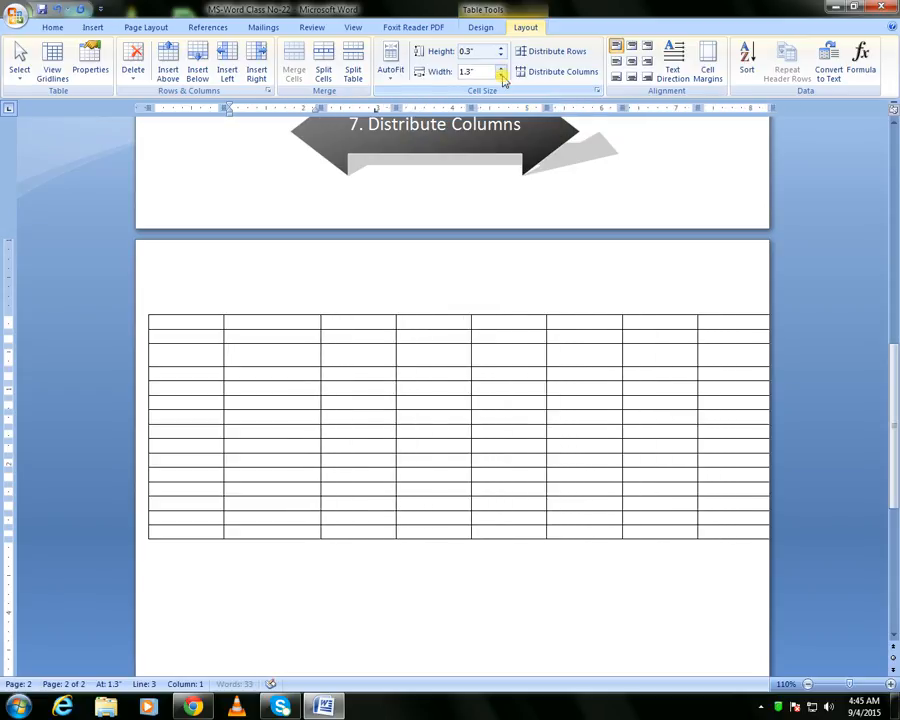
{"action": "left_click", "coordinate": [503, 77]}
{"action": "left_click", "coordinate": [503, 77]}
{"action": "left_click", "coordinate": [503, 77]}
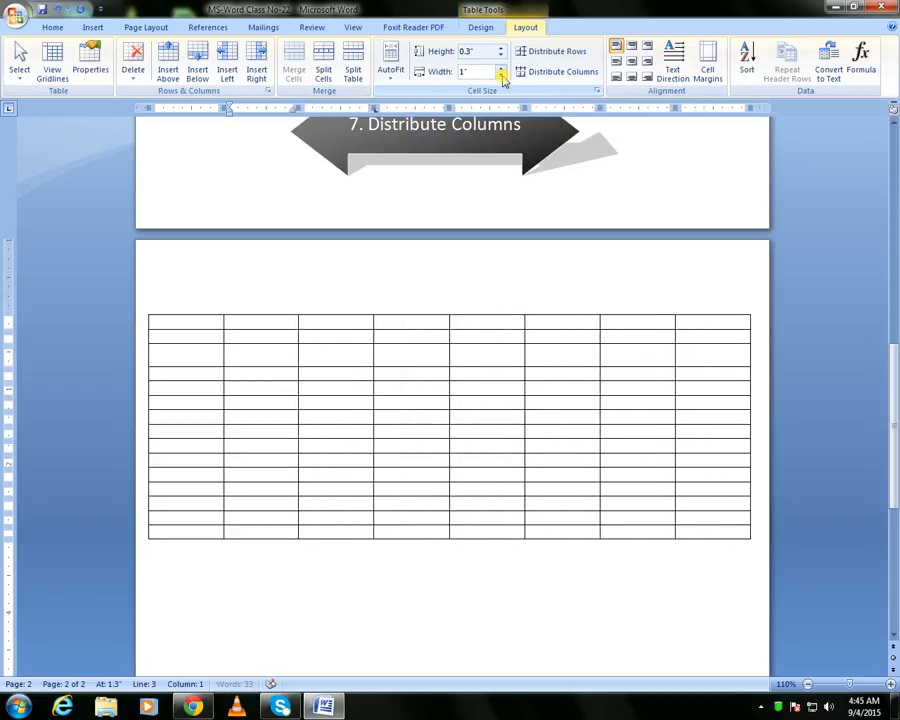
- Increase the height of the table's fifth row to 0.4"
{"action": "left_click", "coordinate": [422, 386]}
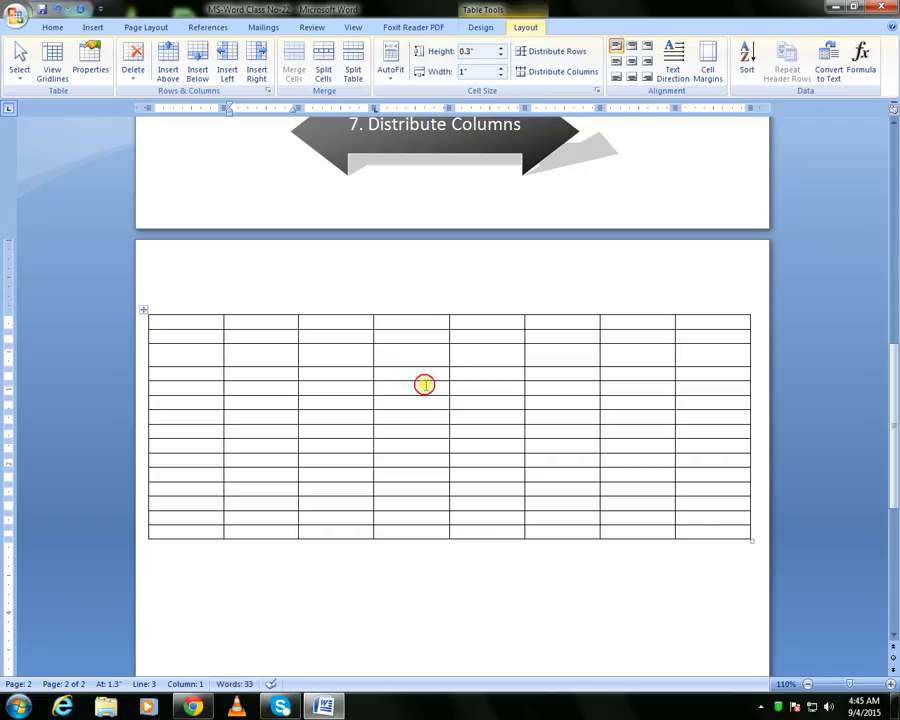
{"action": "left_click", "coordinate": [503, 48]}
{"action": "left_click", "coordinate": [503, 48]}
{"action": "left_click", "coordinate": [503, 48]}
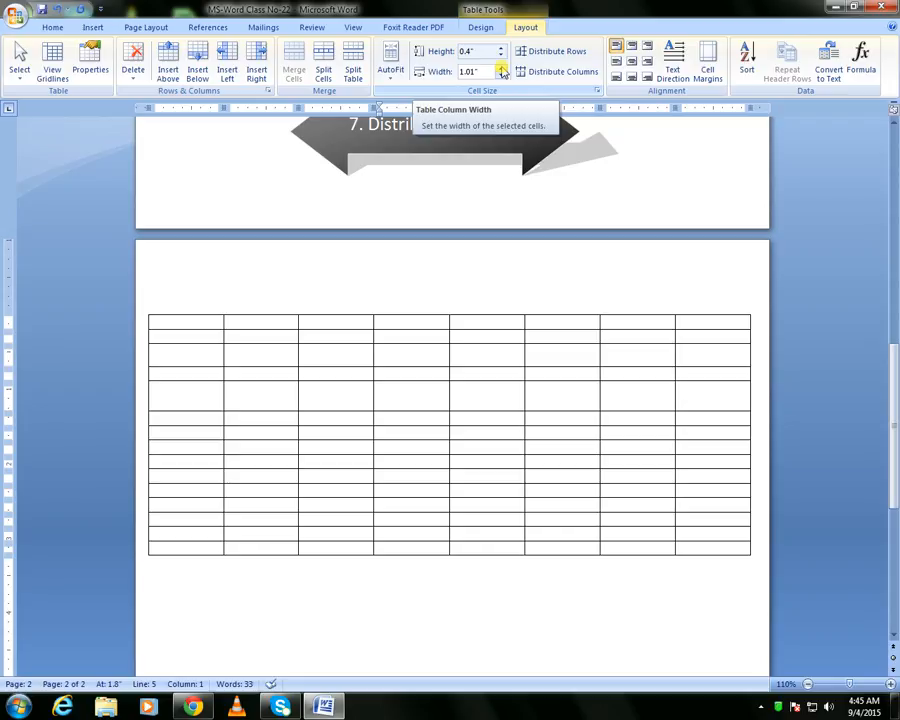
- Increase the width of the table's fourth column to 1.3"
{"action": "left_click", "coordinate": [503, 74]}
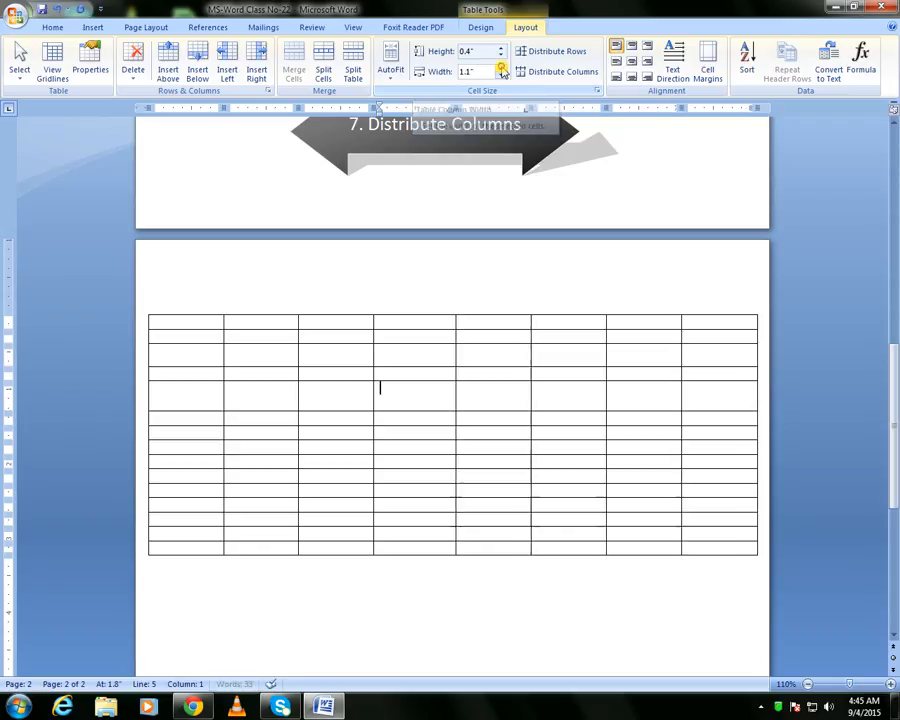
{"action": "left_click", "coordinate": [503, 74]}
{"action": "left_click", "coordinate": [503, 74]}
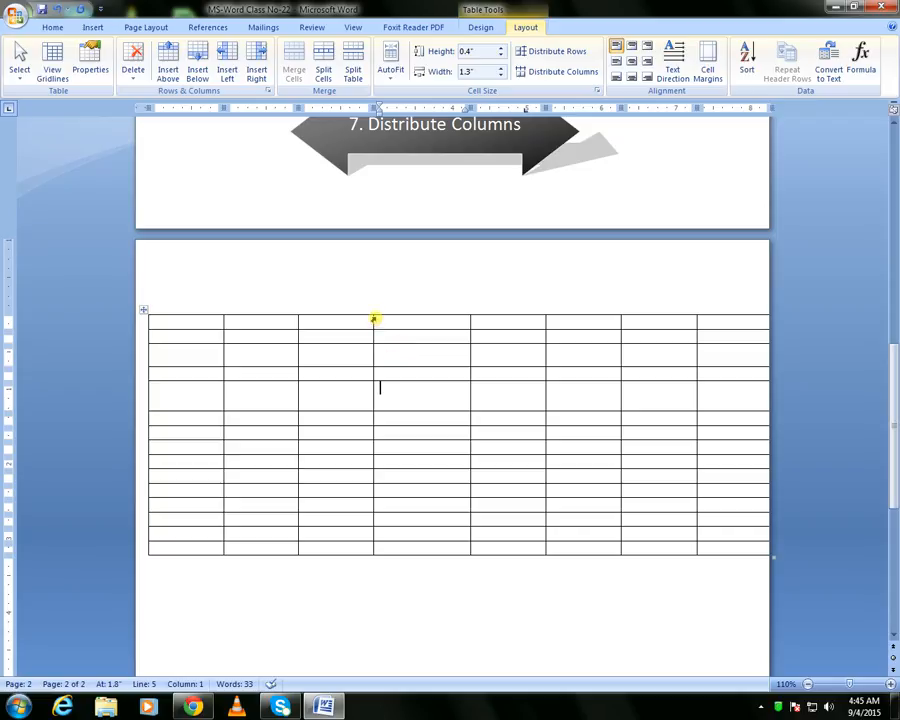
- Shift the border between the third and fourth columns to widen the fourth to about 1.75", and make row three shorter and row six taller
{"action": "left_click_drag", "start_coordinate": [371, 319], "coordinate": [340, 319]}
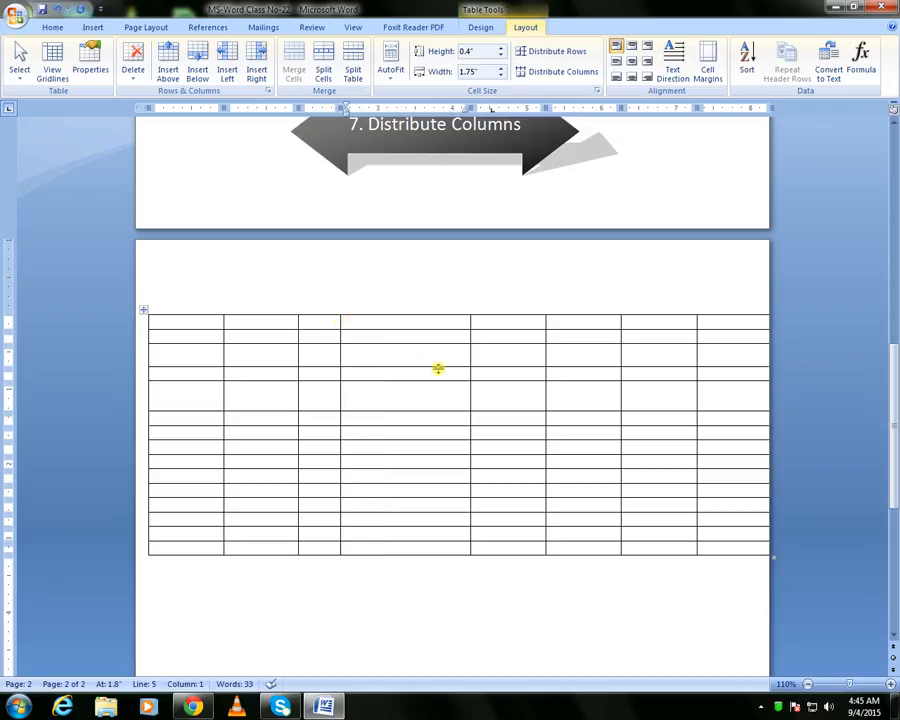
{"action": "left_click_drag", "start_coordinate": [438, 368], "coordinate": [433, 348]}
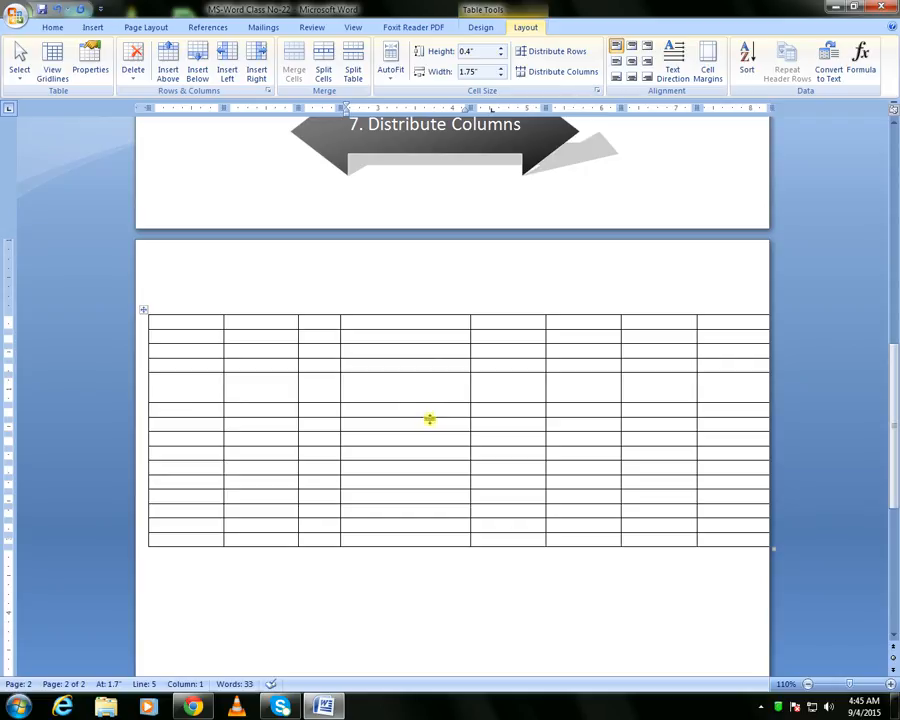
{"action": "left_click_drag", "start_coordinate": [429, 418], "coordinate": [430, 459]}
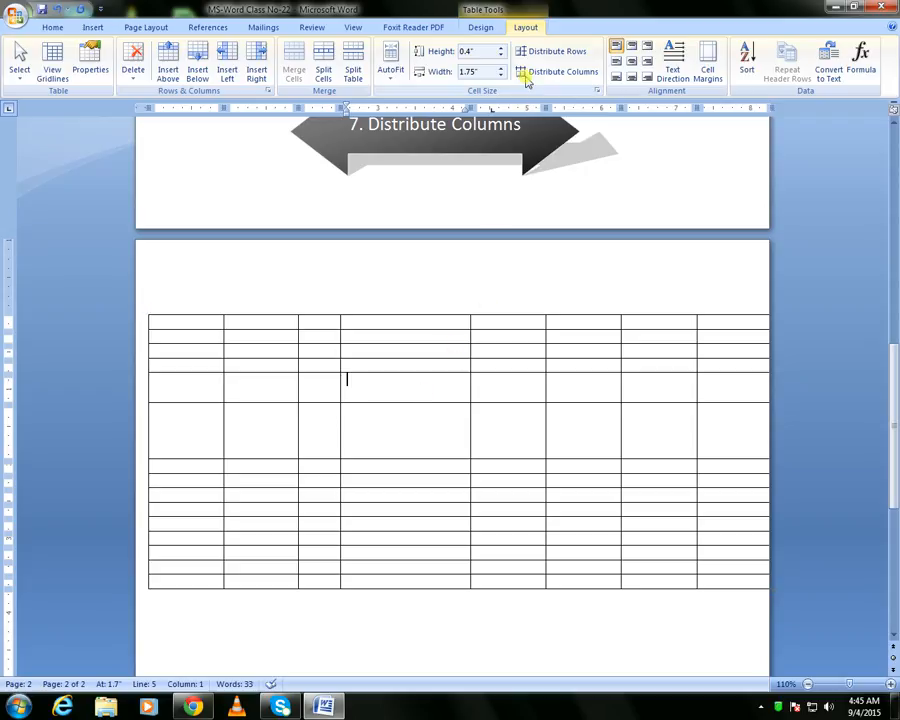
- Distribute all rows and columns of the whole table evenly, and clear the table selection
{"action": "left_click", "coordinate": [145, 310]}
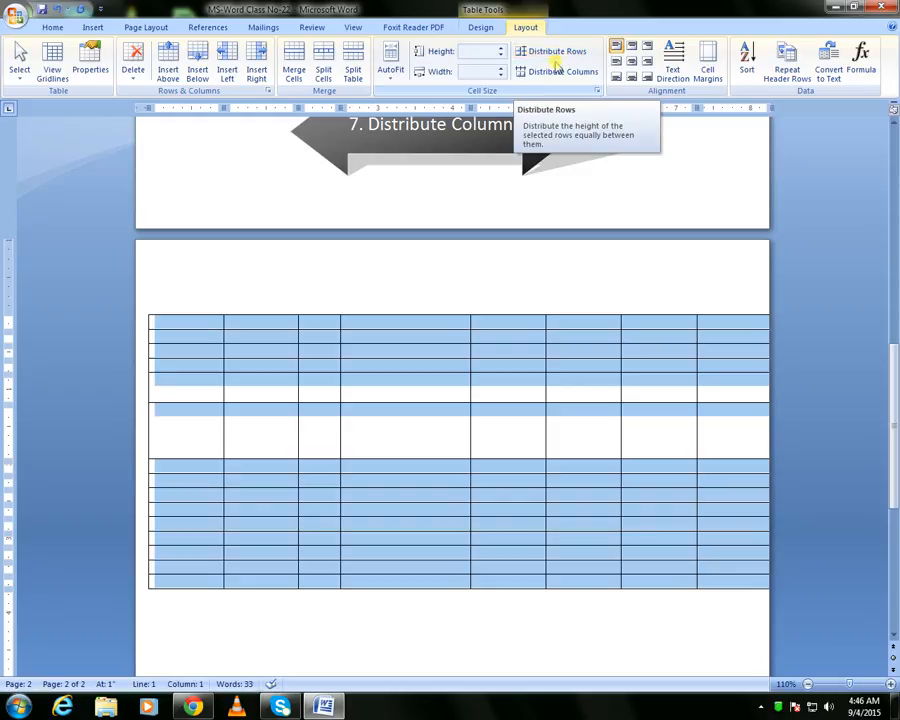
{"action": "left_click", "coordinate": [557, 54]}
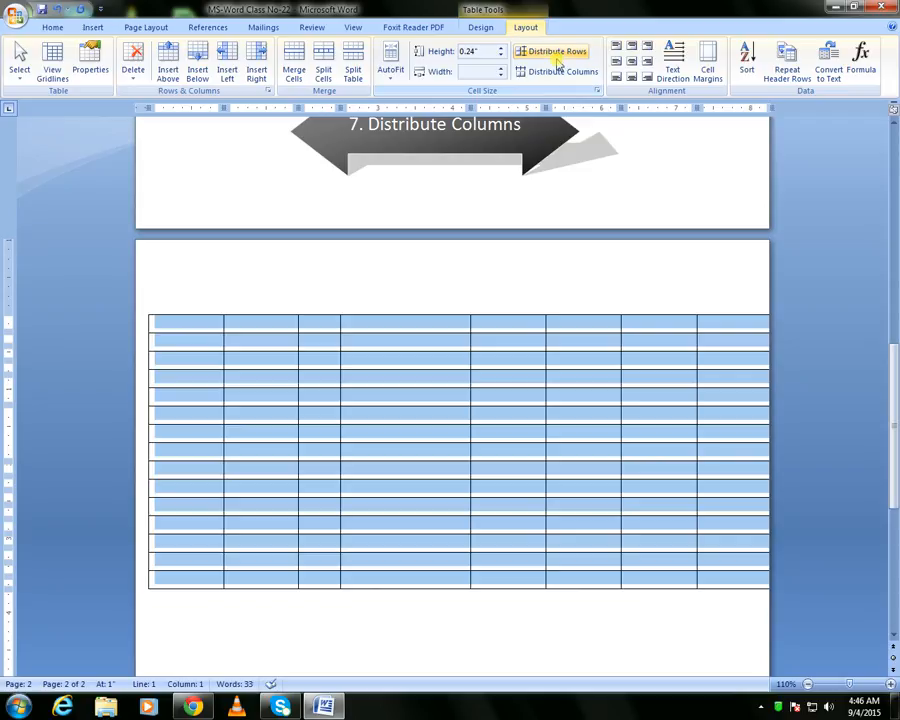
{"action": "left_click", "coordinate": [560, 73]}
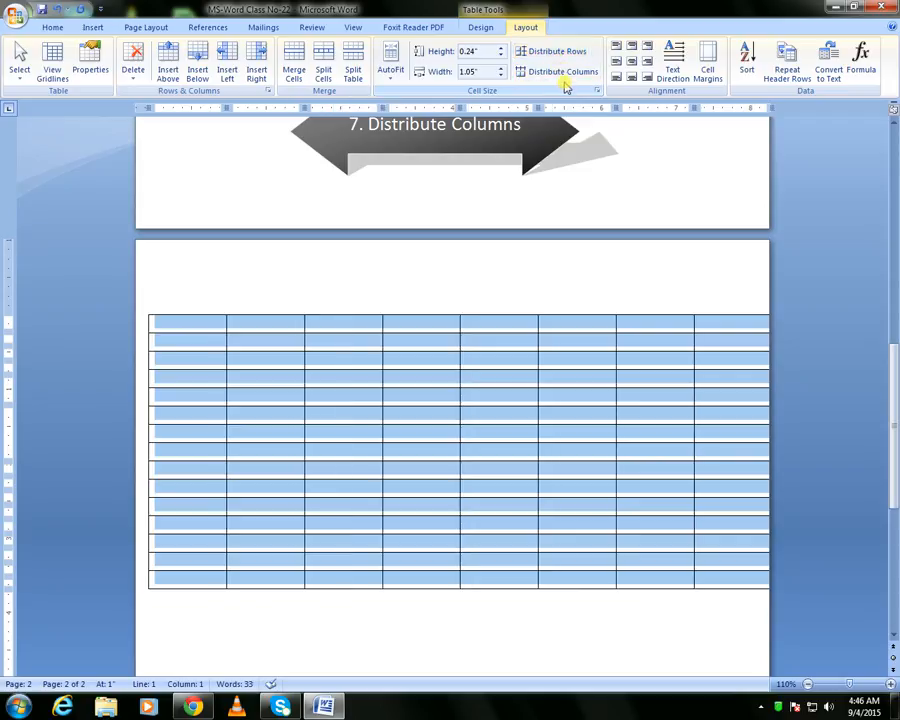
{"action": "left_click", "coordinate": [532, 272]}
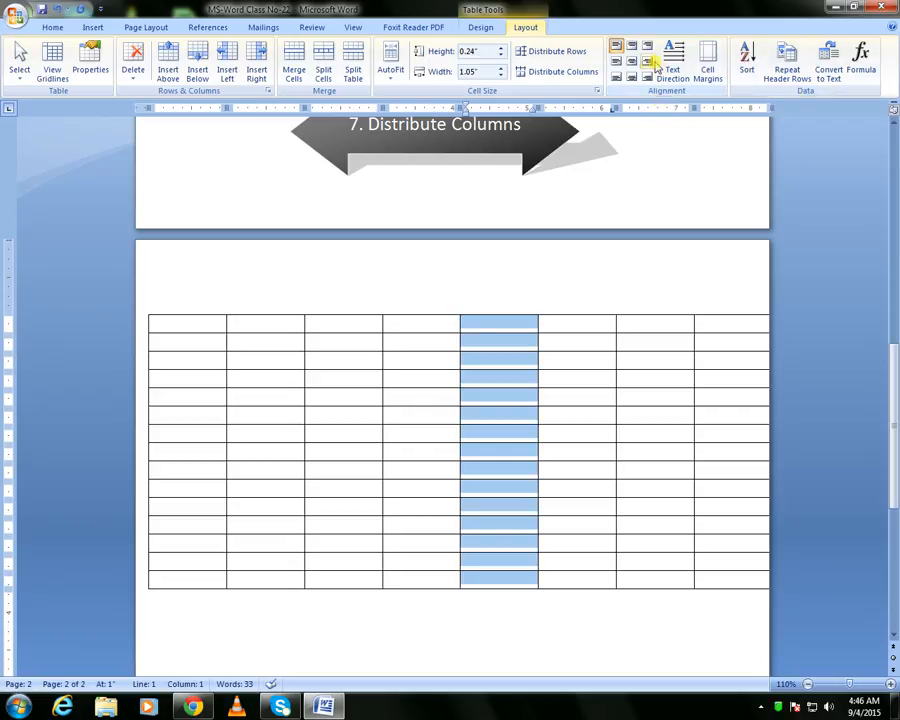
{"action": "left_click", "coordinate": [578, 362]}
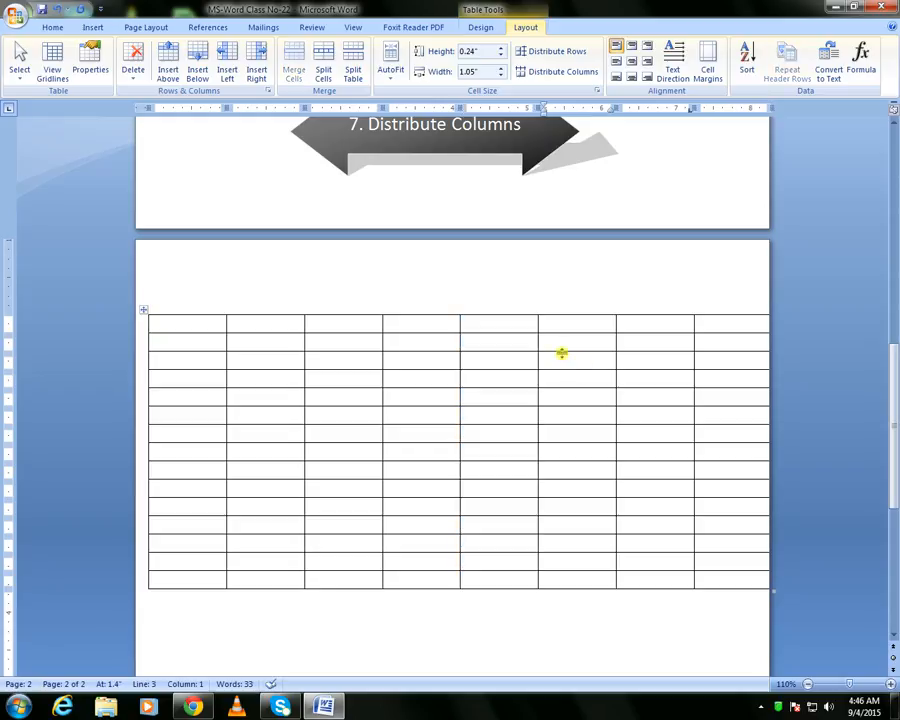